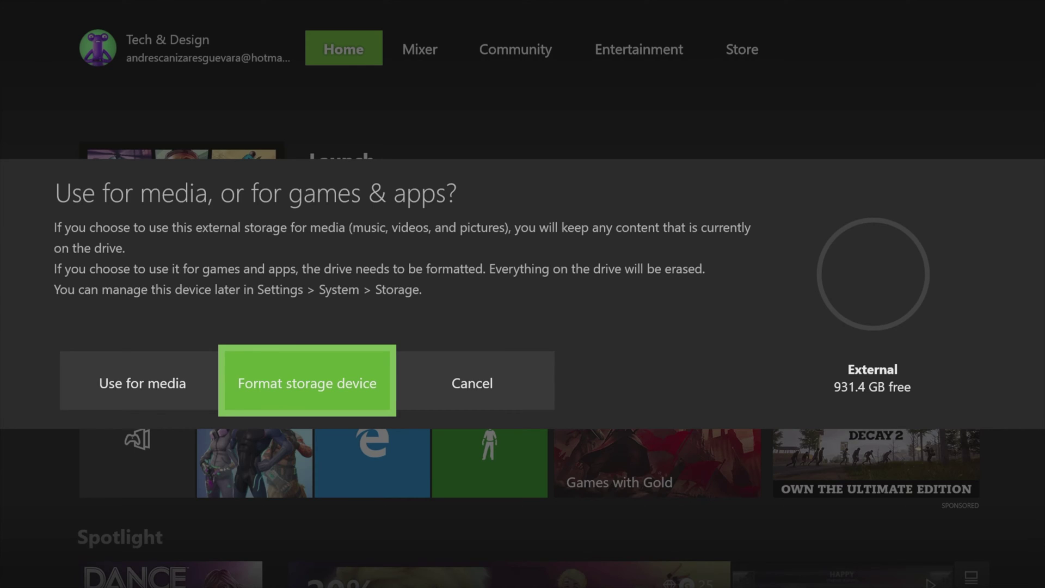
- Pick formatting for games and apps and keep the drive name External
key("Left")
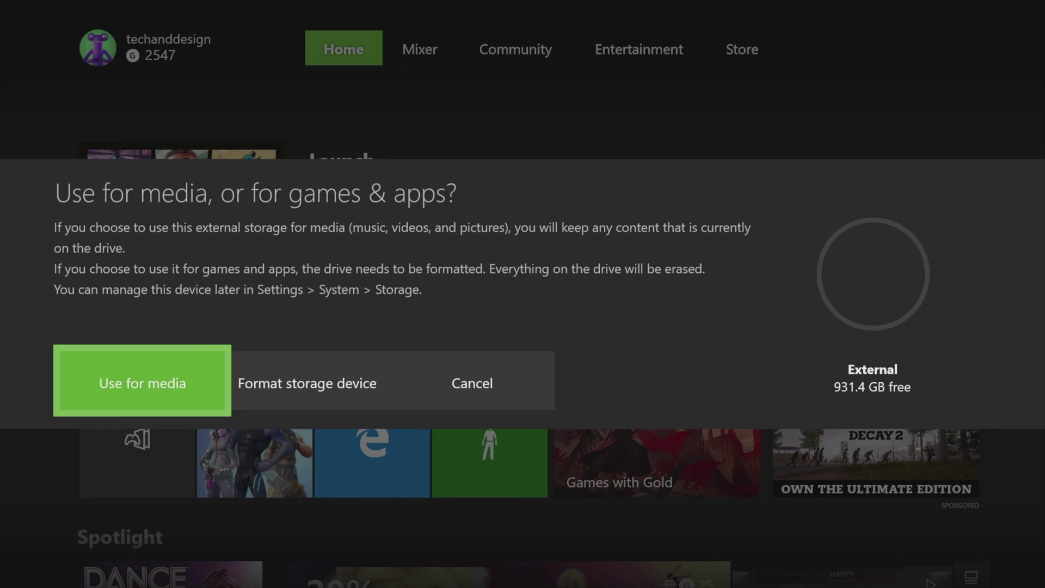
key("Right")
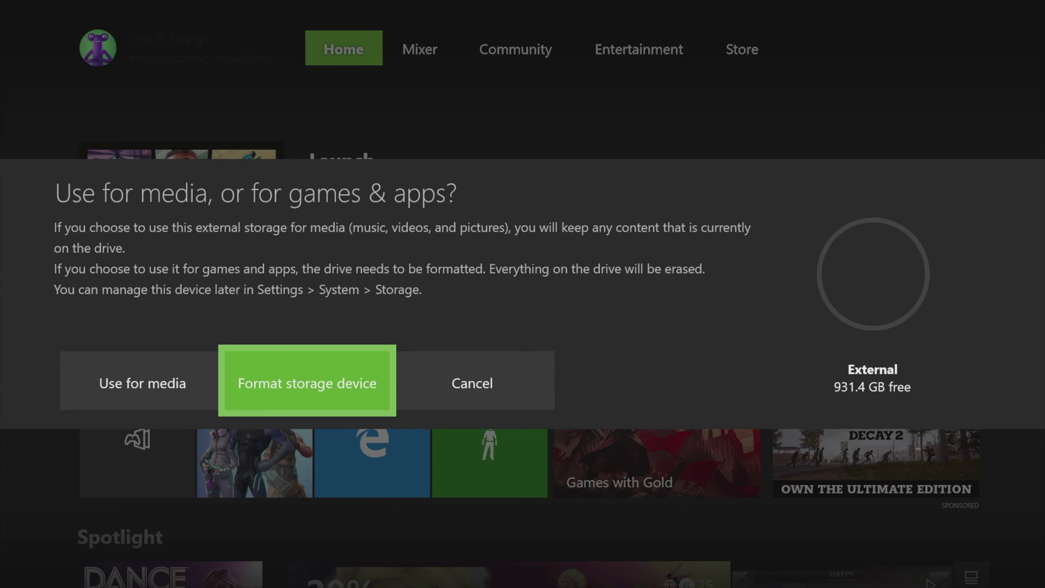
key("Return")
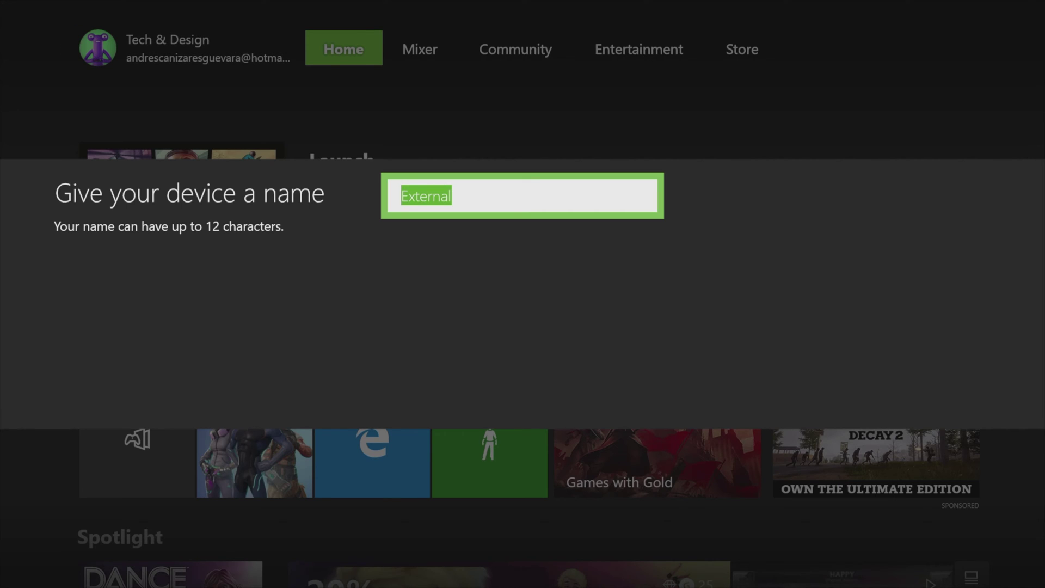
key("Return")
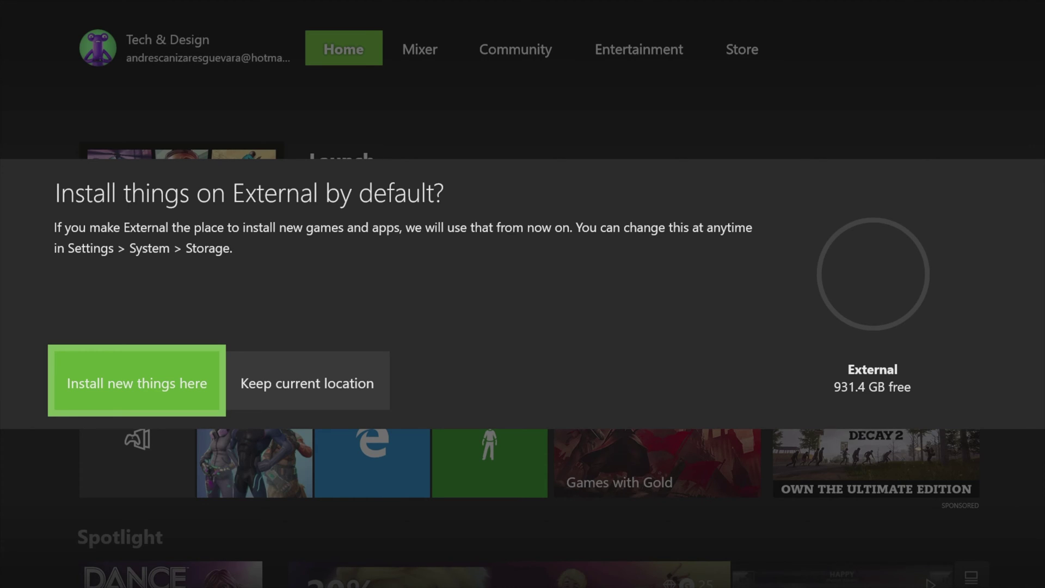
- Make External the default install location for new games and apps, then confirm formatting it
key("Right")
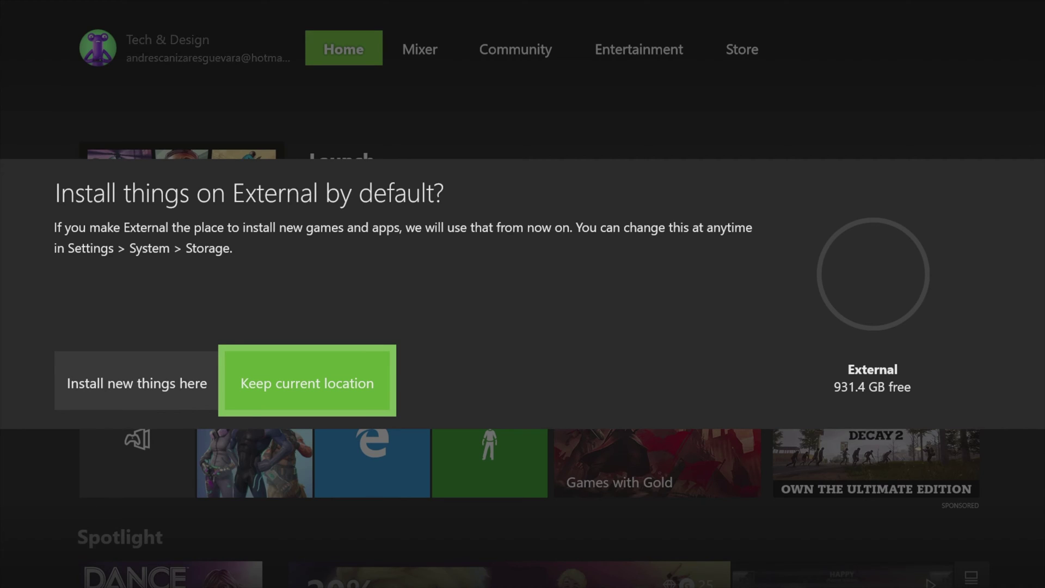
key("Left")
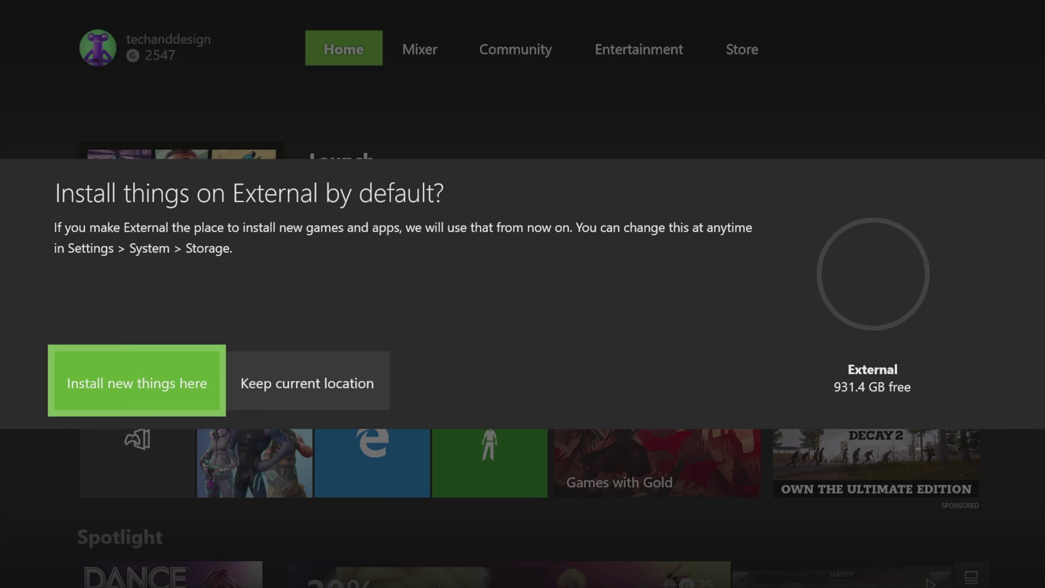
key("Return")
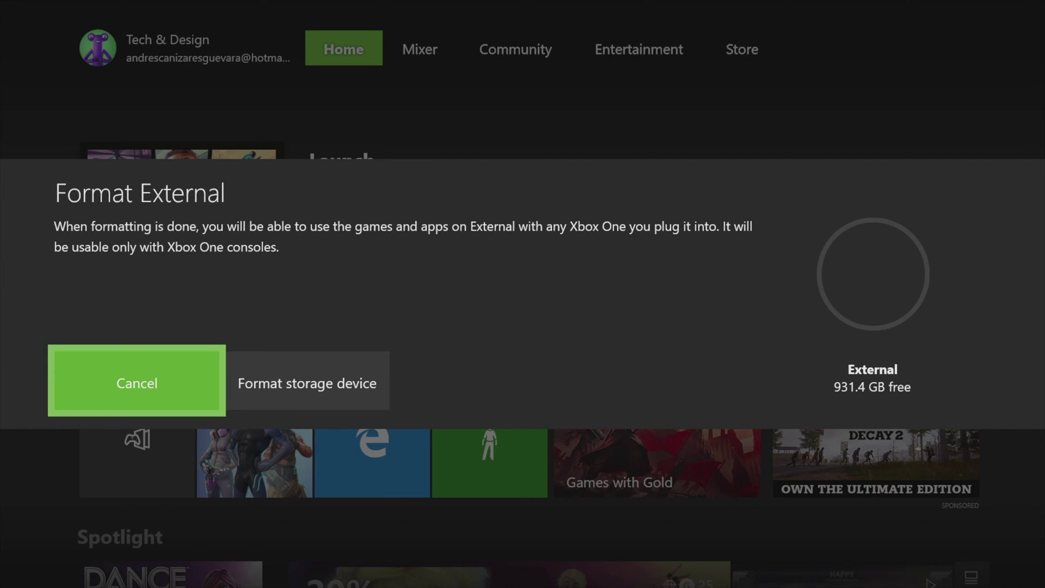
key("Right")
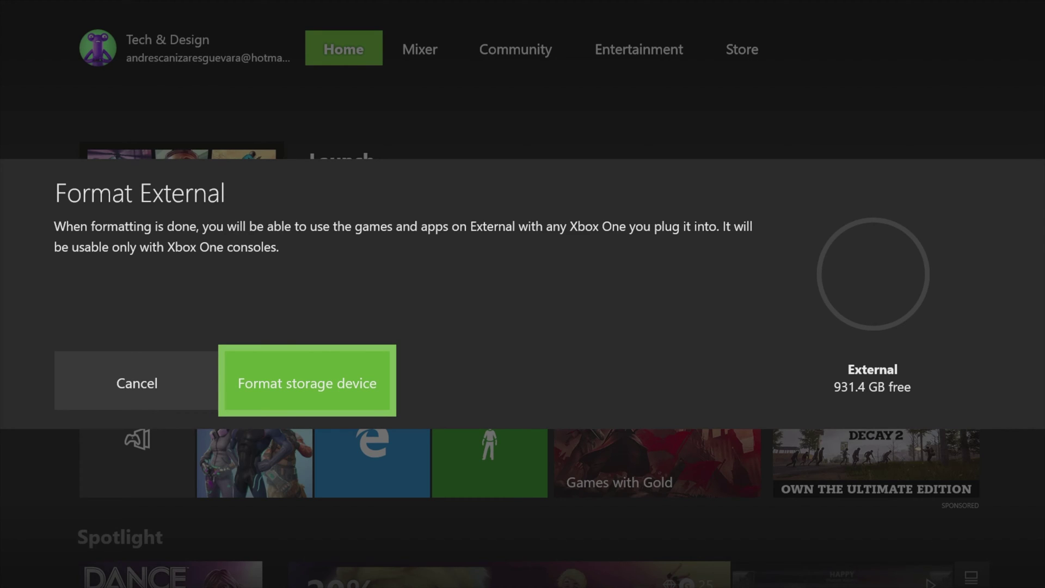
key("Return")
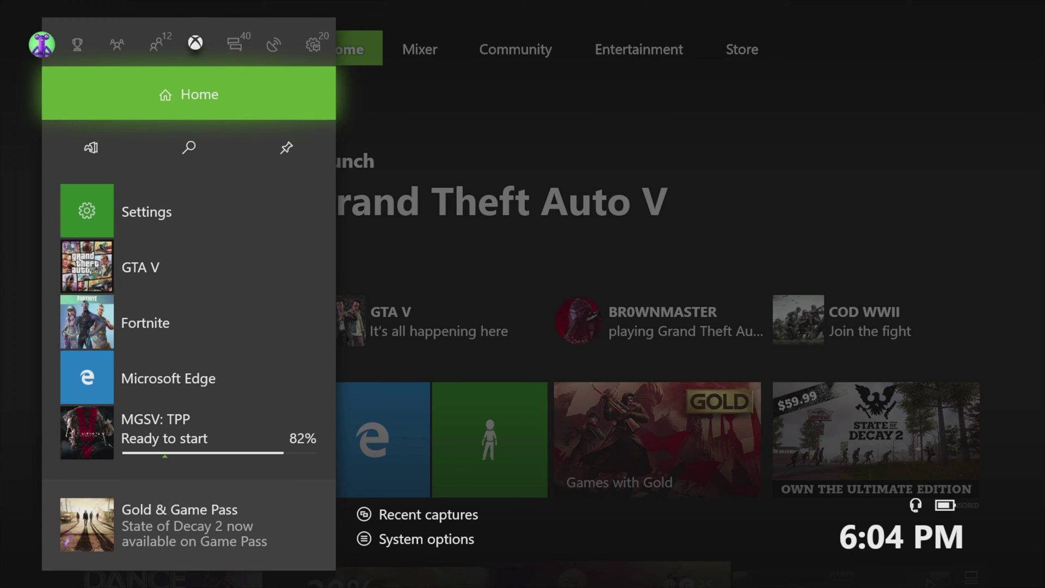
- Go from the guide through Settings > System to the Storage page
key("Down")
key("Down")
key("Down")
key("Down")
key("Down")
key("Down")
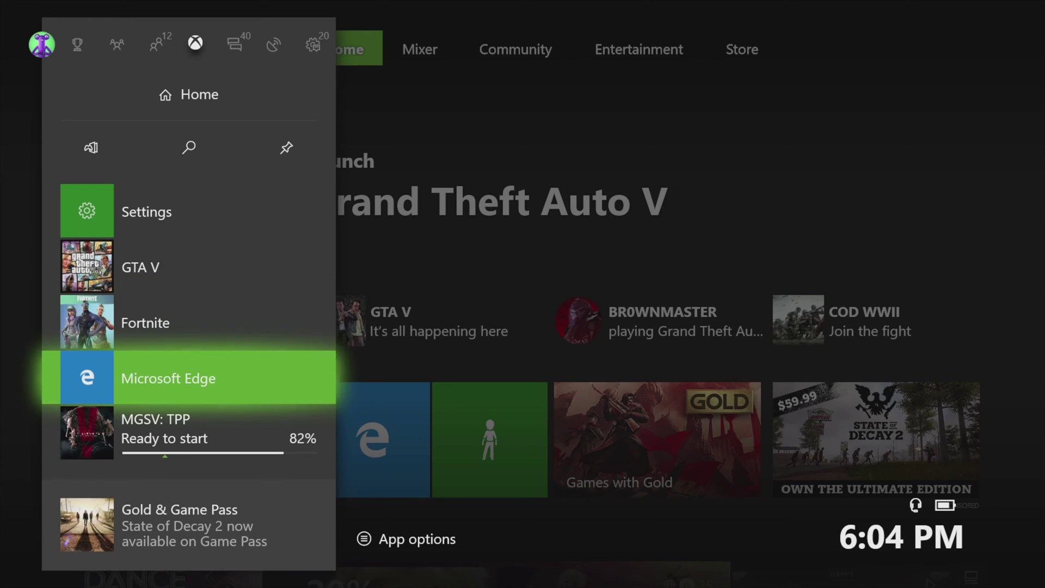
key("Up")
key("Up")
key("Up")
key("Up")
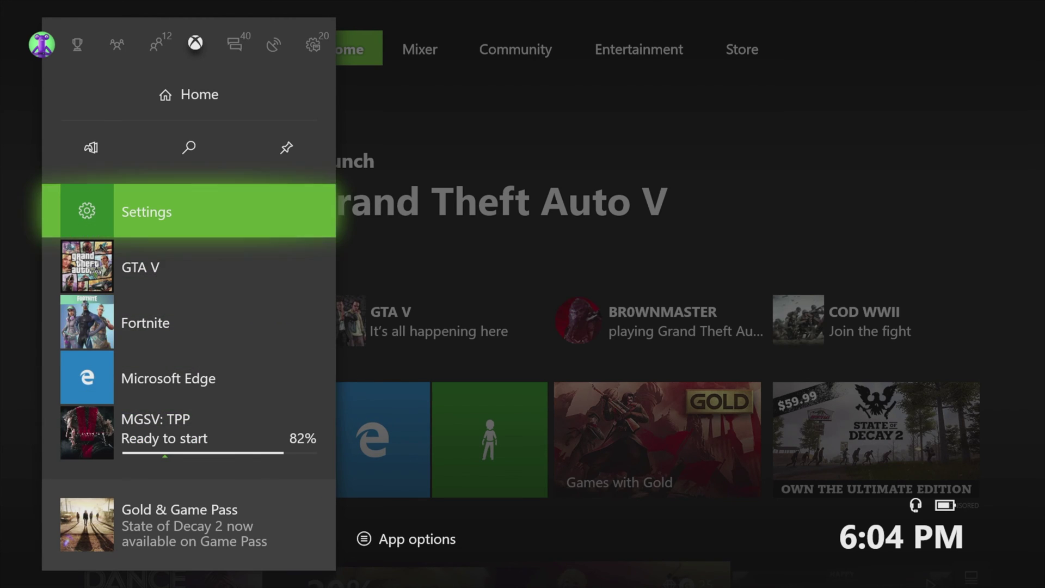
key("Return")
key("Down")
key("Down")
key("Down")
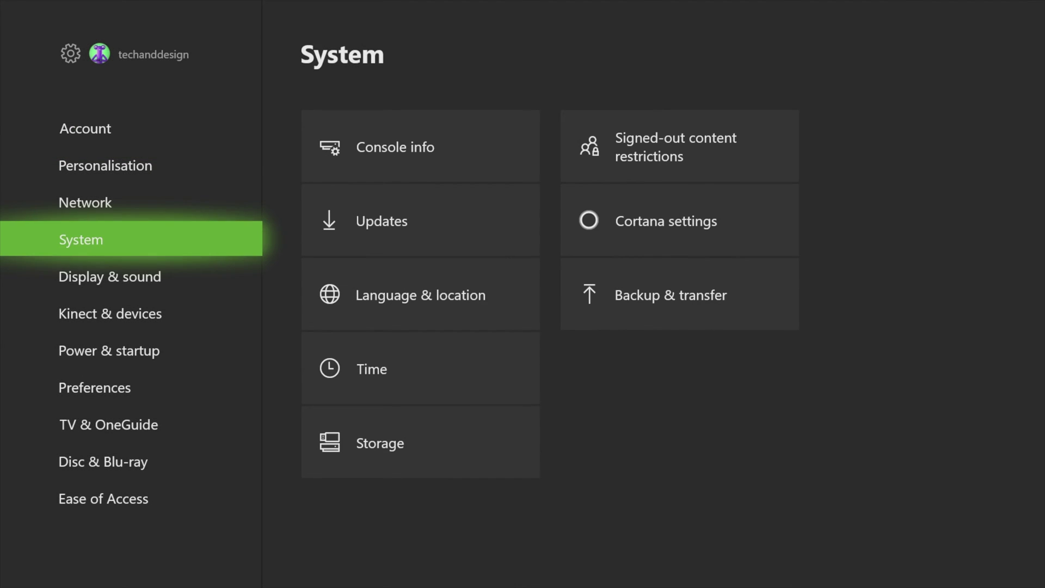
key("Up")
key("Up")
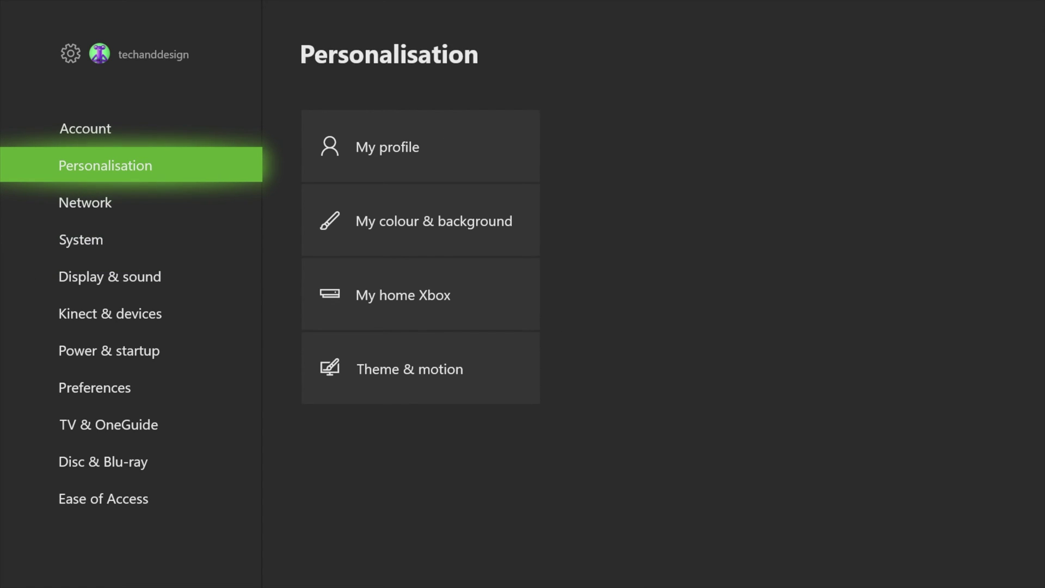
key("Down")
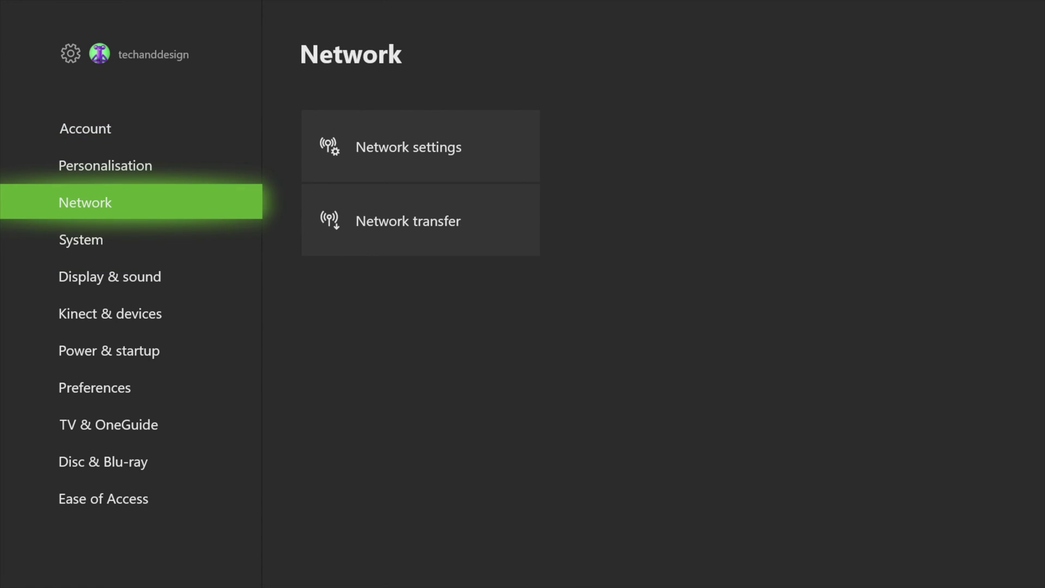
key("Down")
key("Right")
key("Down")
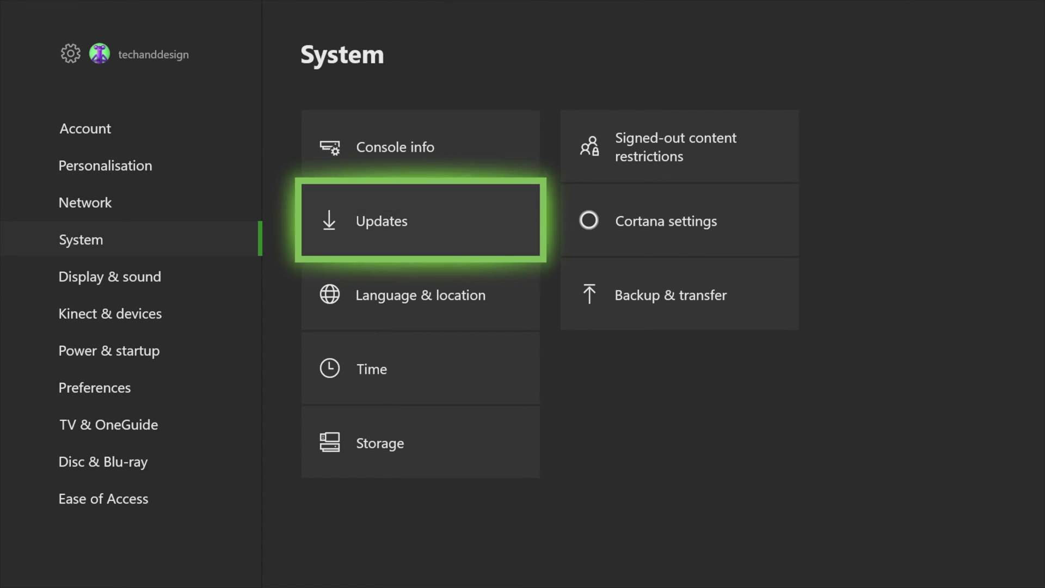
key("Down")
key("Down")
key("Down")
key("Return")
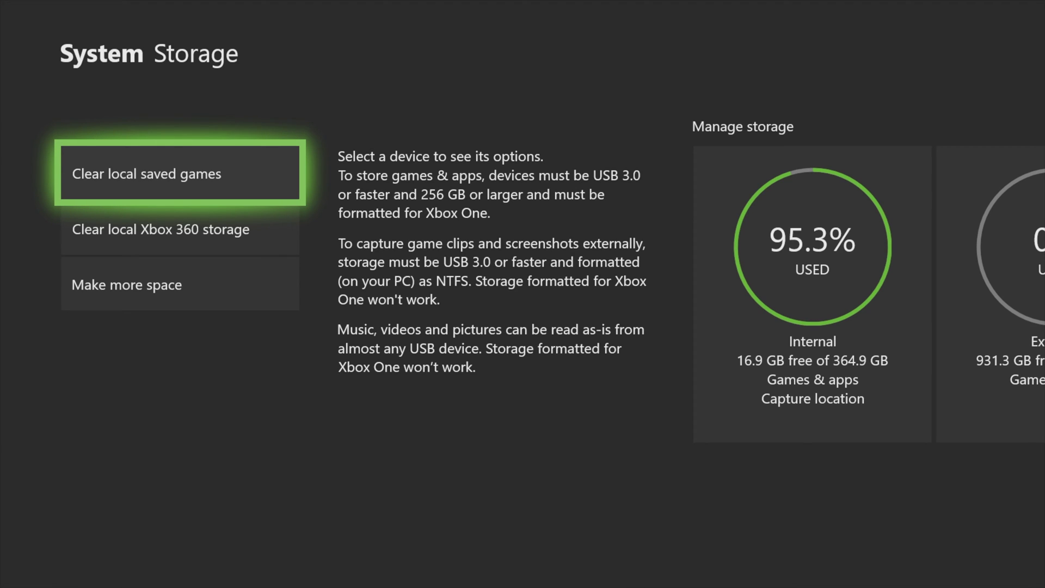
- Scroll the Storage page to the External tile showing 0% used and 931.3 GB free
key("Down")
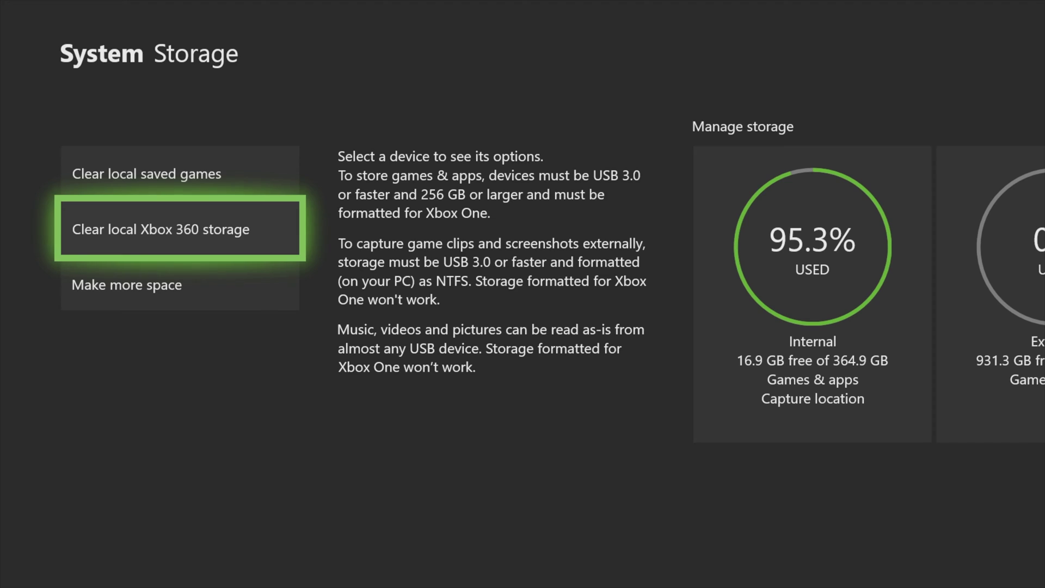
key("Down")
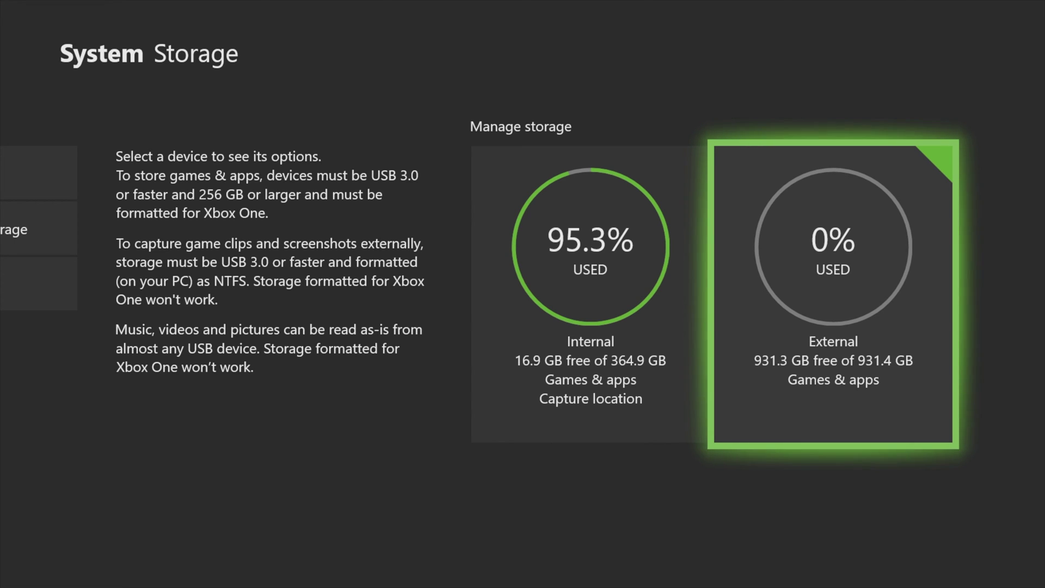
- Glance at the Internal drive tile, then open the External drive's options menu
key("Left")
key("Right")
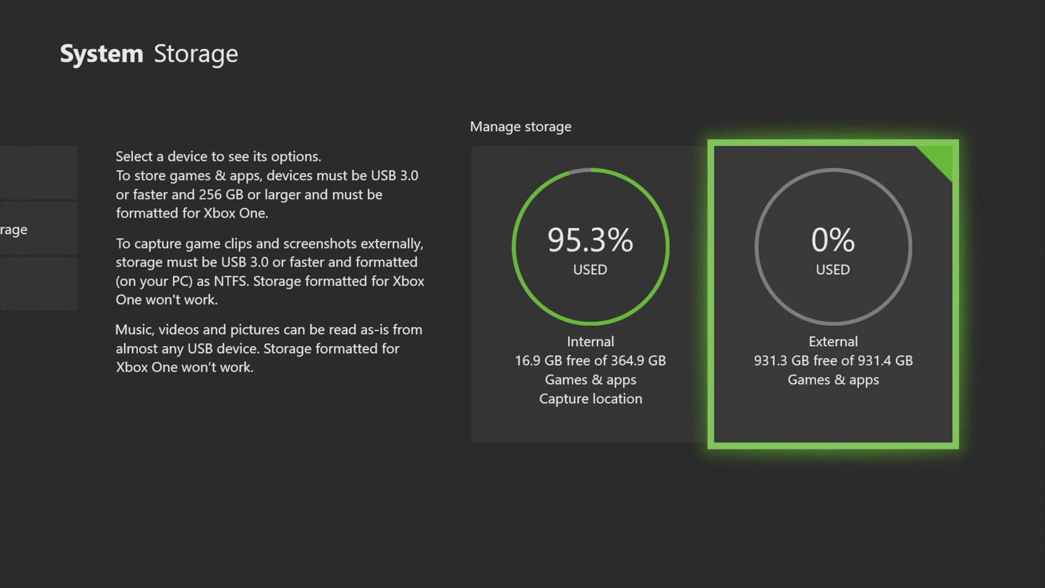
key("Left")
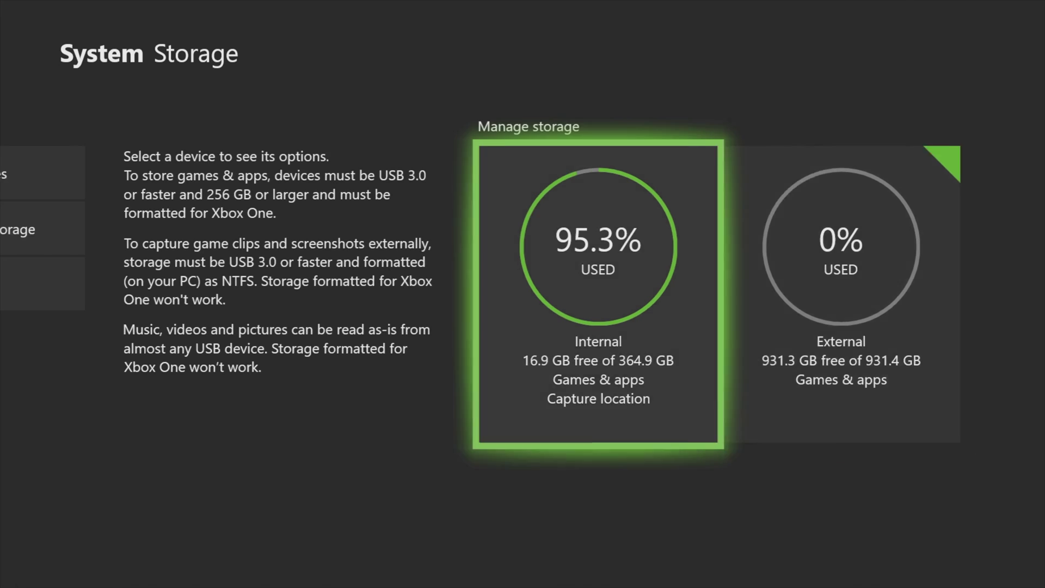
key("Right")
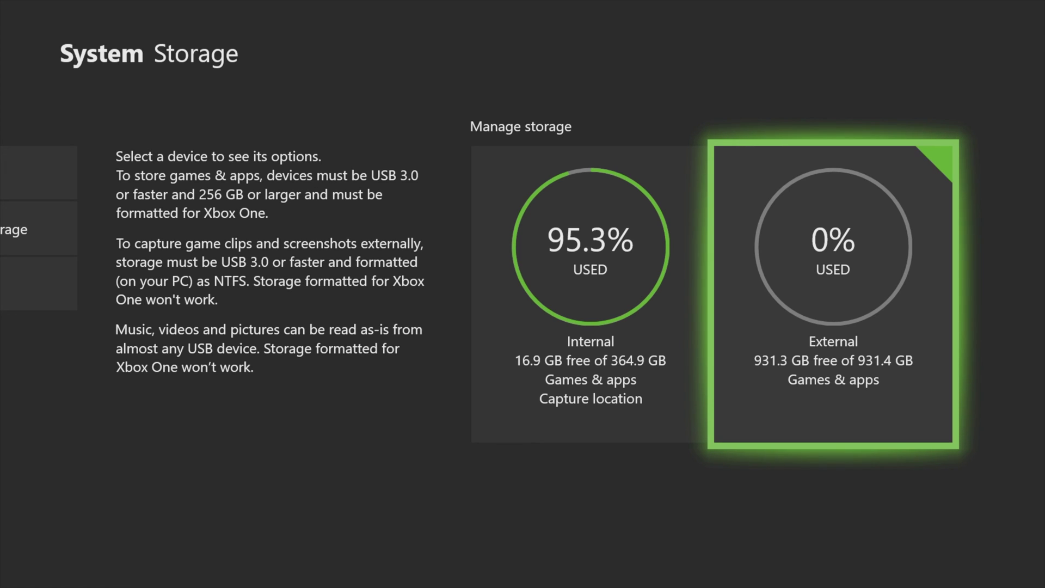
key("Return")
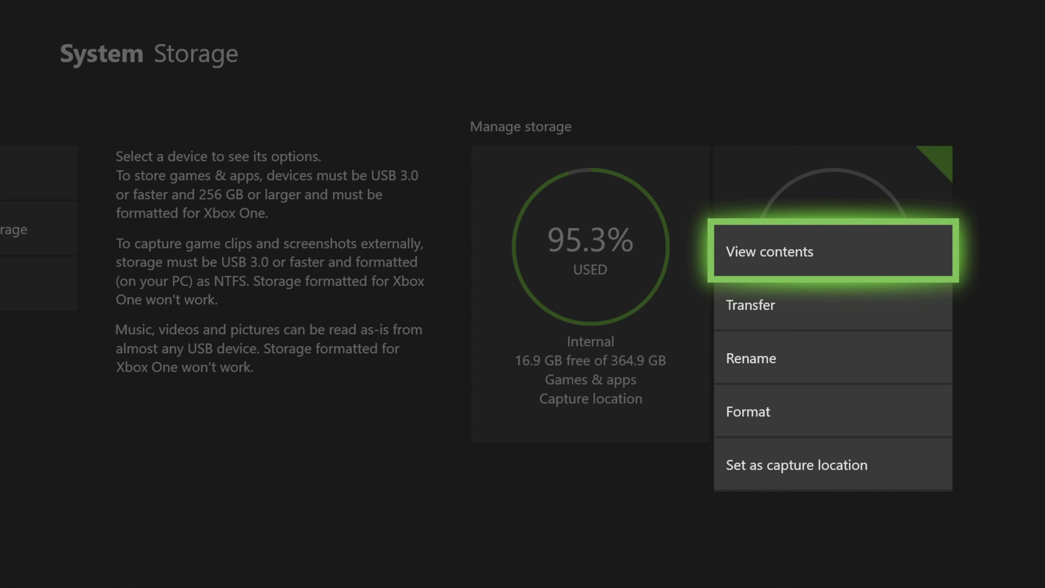
- Browse the External drive's actions down to Format and back up
key("Down")
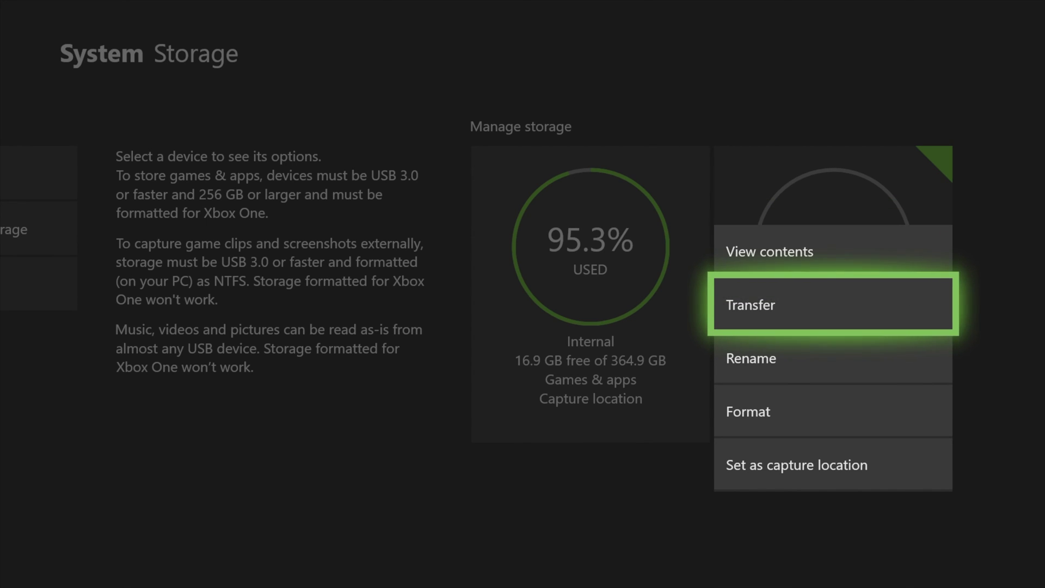
key("Down")
key("Down")
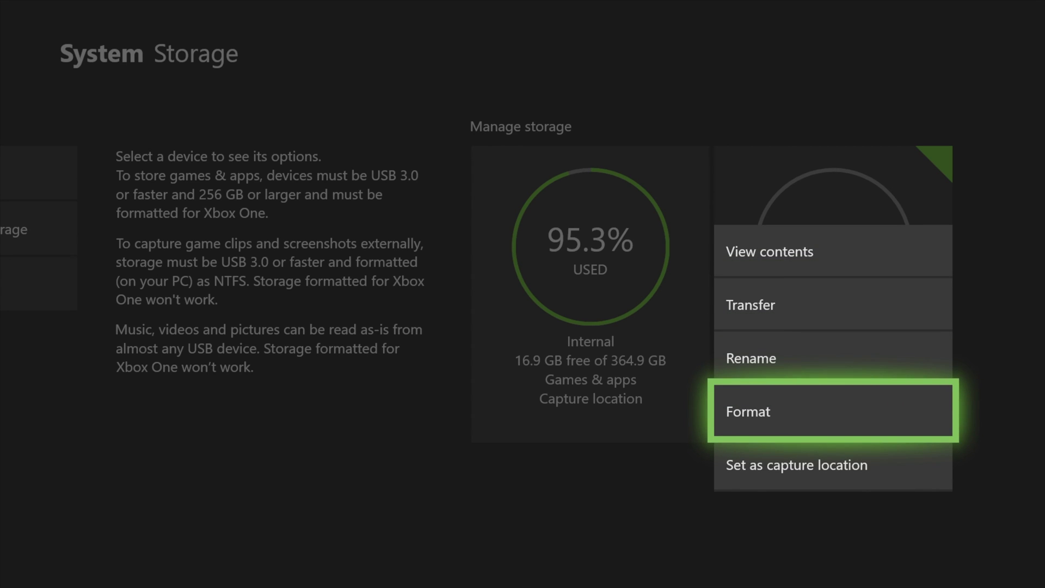
key("Down")
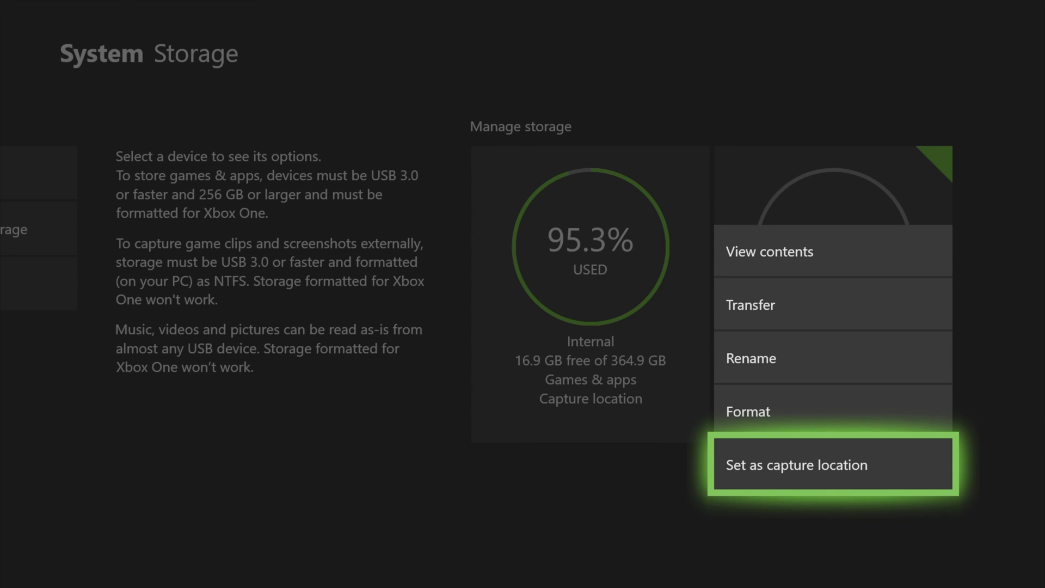
key("Up")
key("Up")
key("Up")
key("Up")
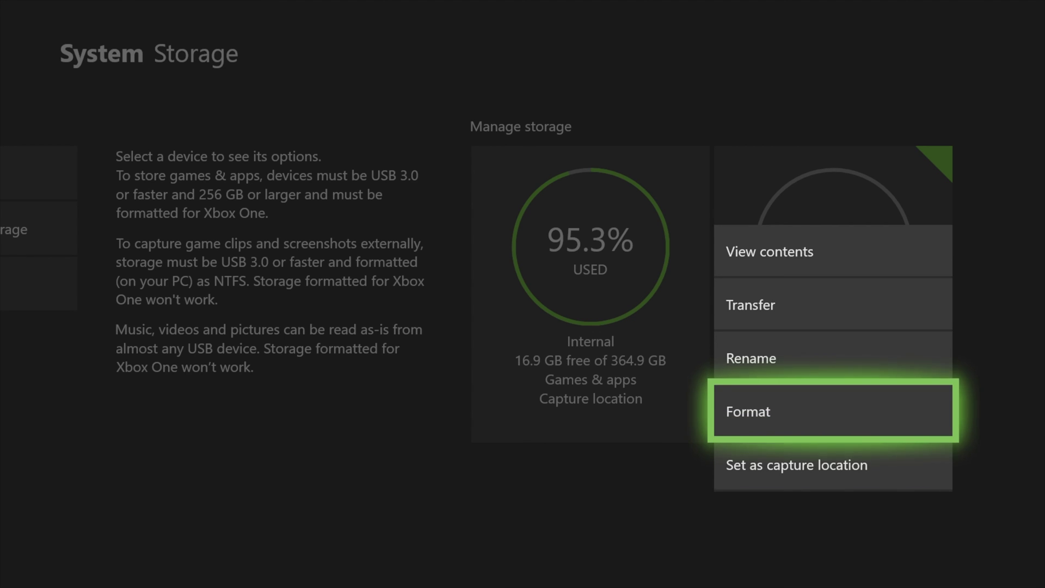